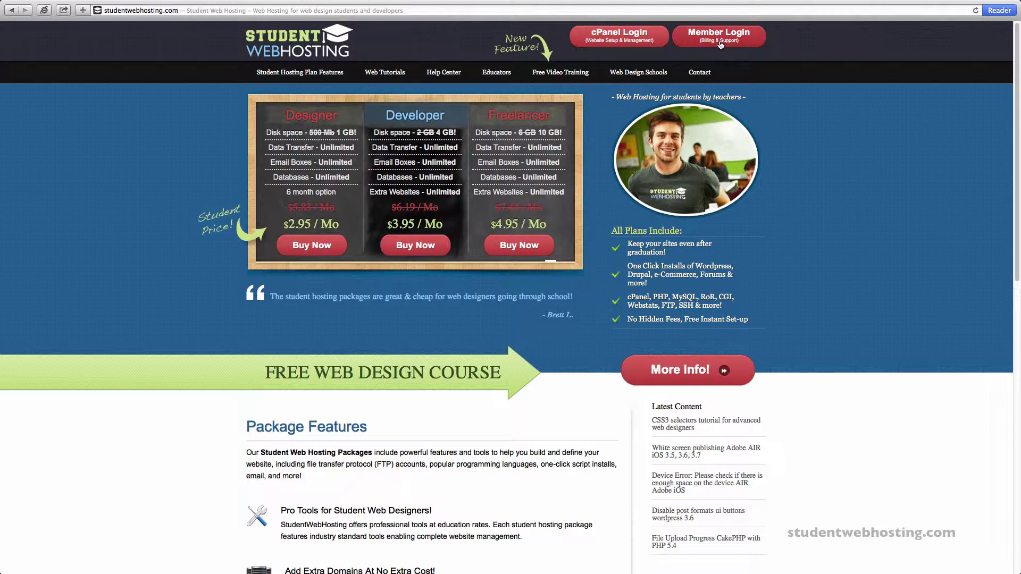
Step: Open the cPanel login page and sign in with the account username and password
left_click(632, 43)
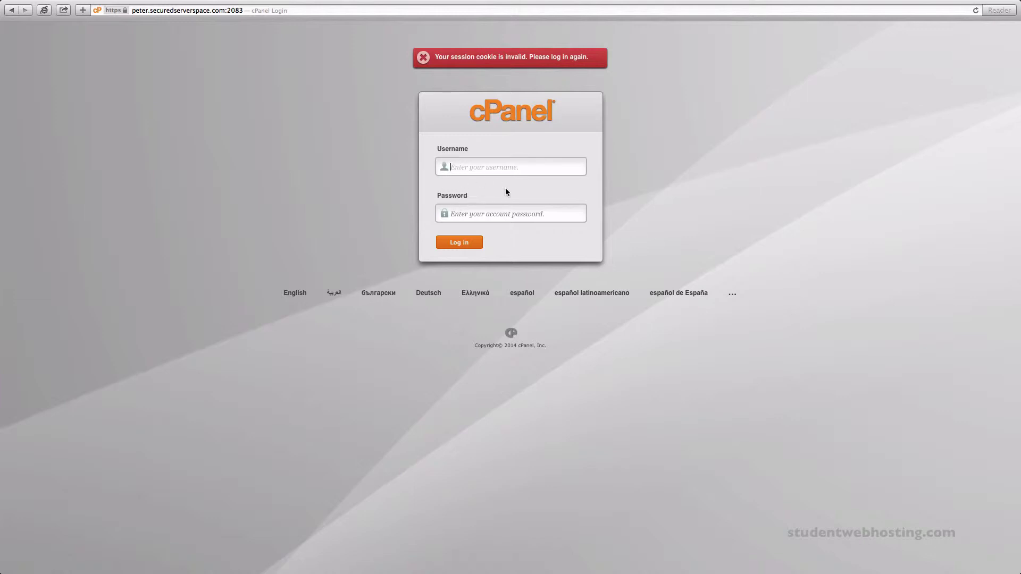
type("websitgn")
key("Tab")
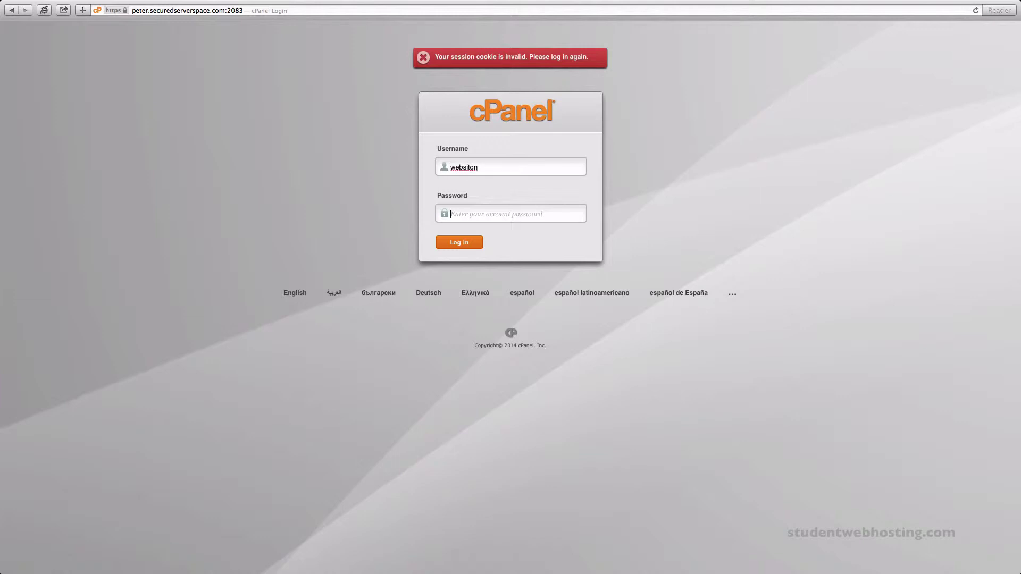
type("•••••••")
key("Return")
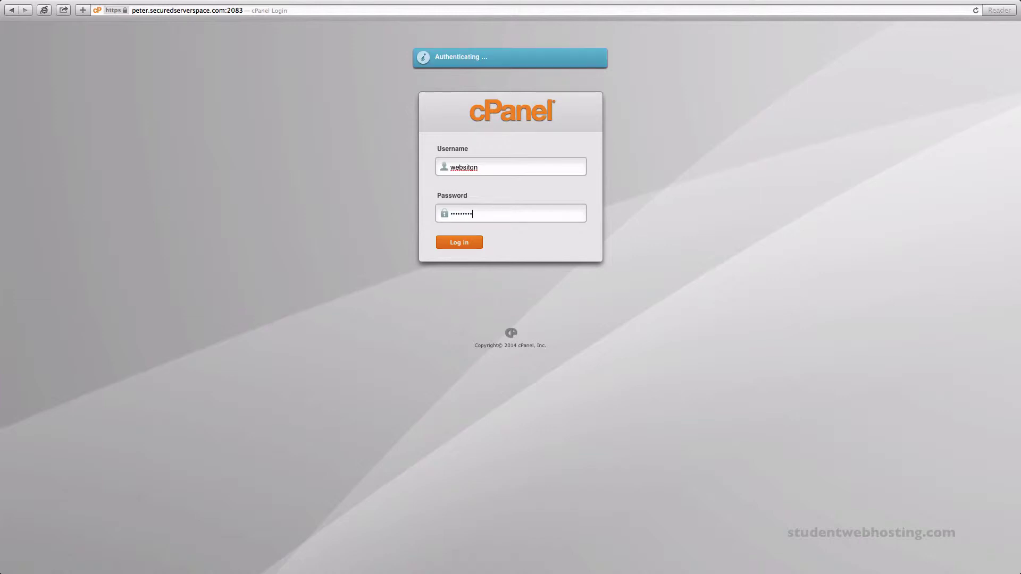
left_click(461, 75)
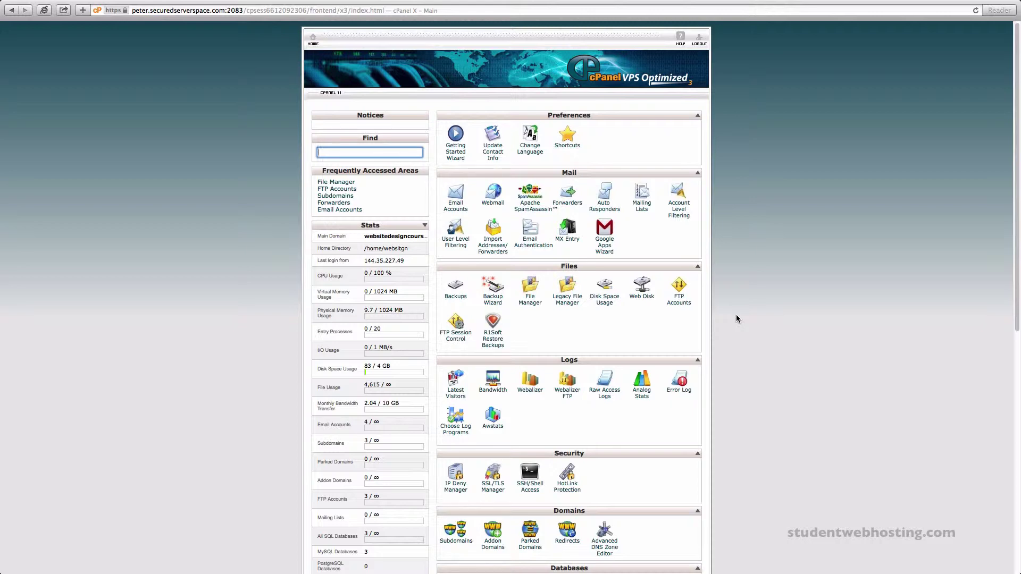
Step: Open the WordPress script page from the Softaculous Apps Installer section and start its installation form
scroll(737, 317, "down", 10)
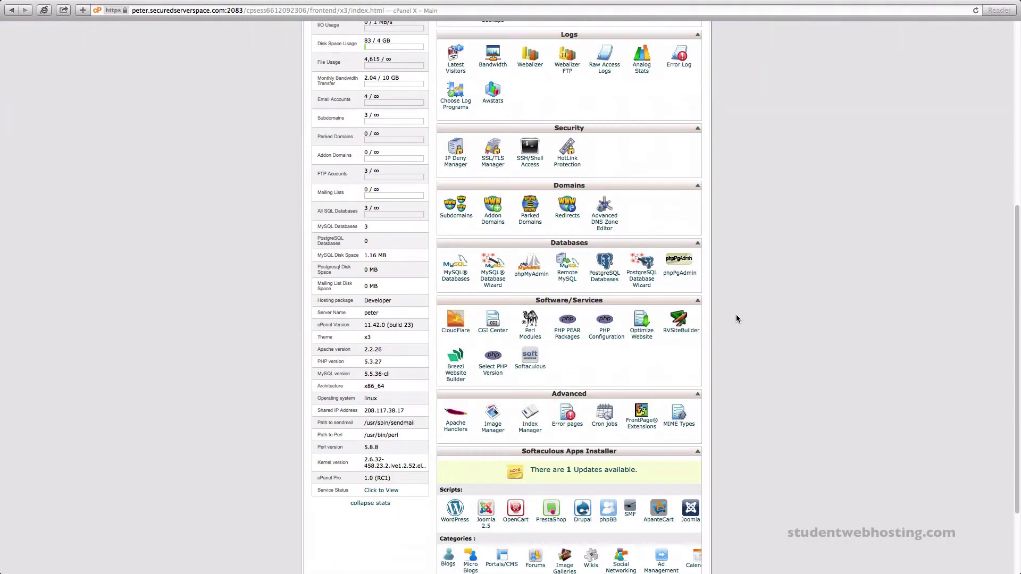
scroll(736, 314, "down", 3)
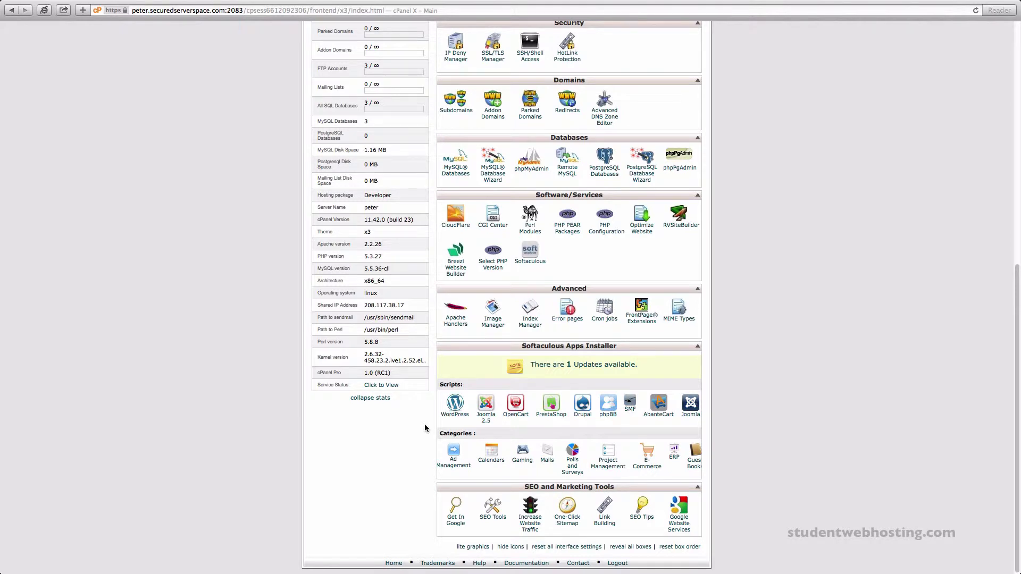
left_click(457, 420)
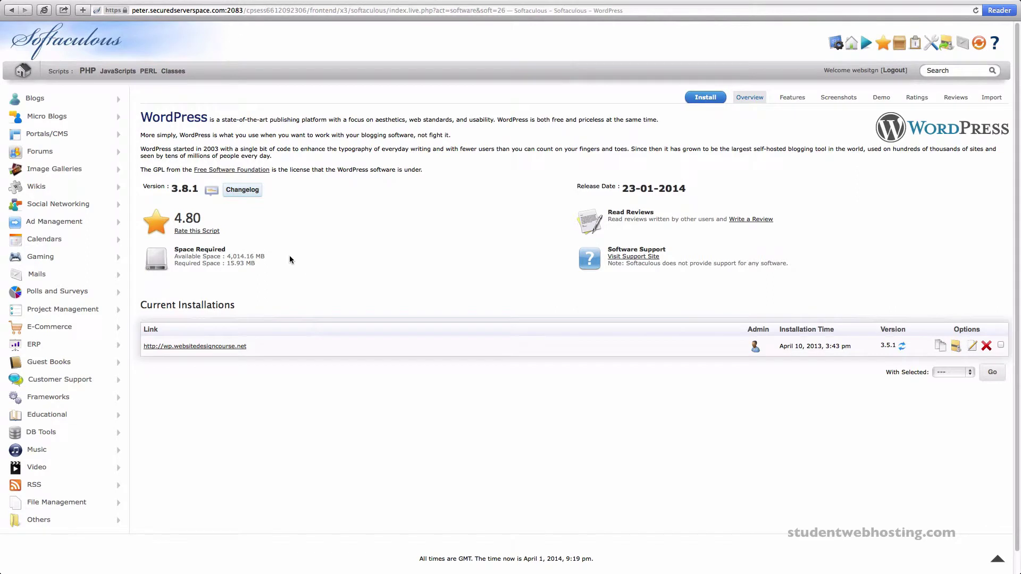
left_click_drag(170, 189, 196, 191)
left_click(305, 192)
left_click(702, 101)
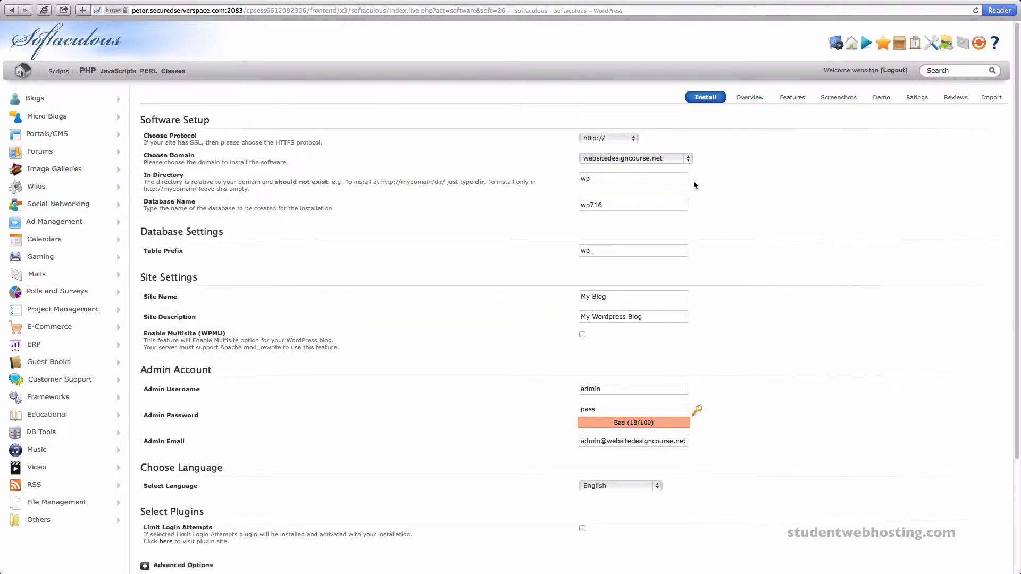
Step: Clear the In Directory value so WordPress installs in the root of websitedesigncourse.net
left_click(627, 180)
double_click(628, 180)
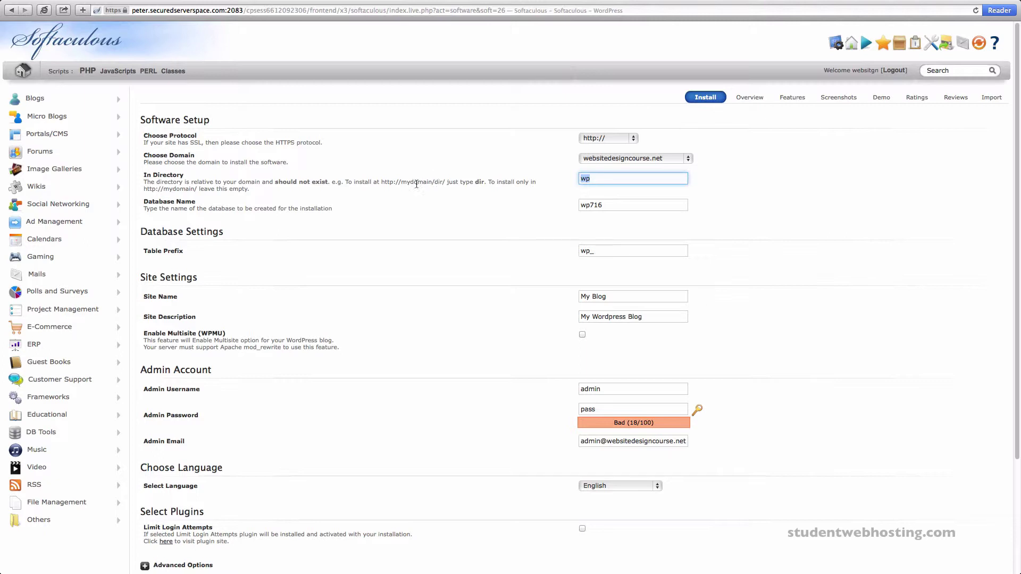
left_click_drag(398, 184, 439, 184)
double_click(438, 184)
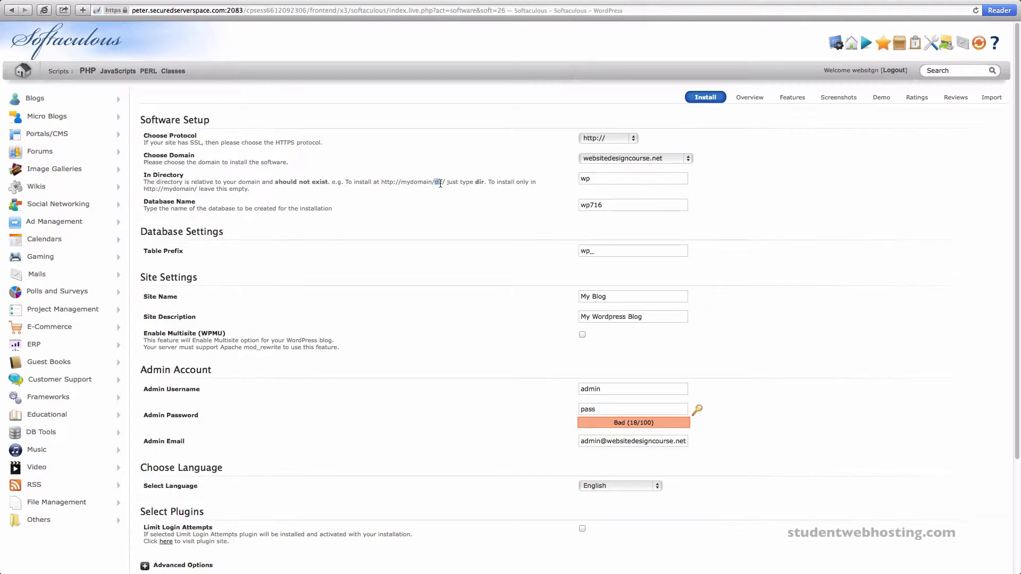
double_click(582, 180)
key("BackSpace")
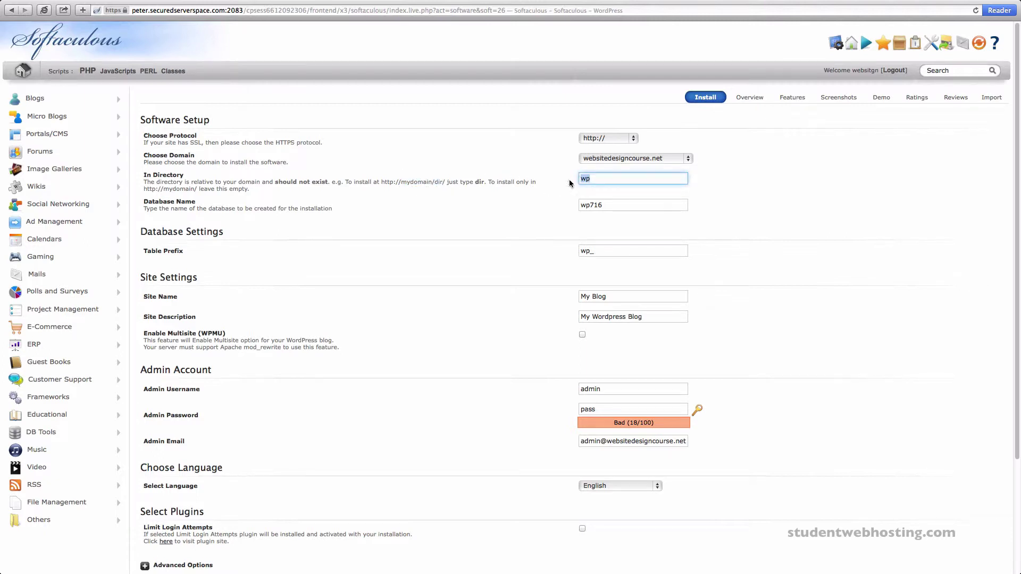
left_click(607, 205)
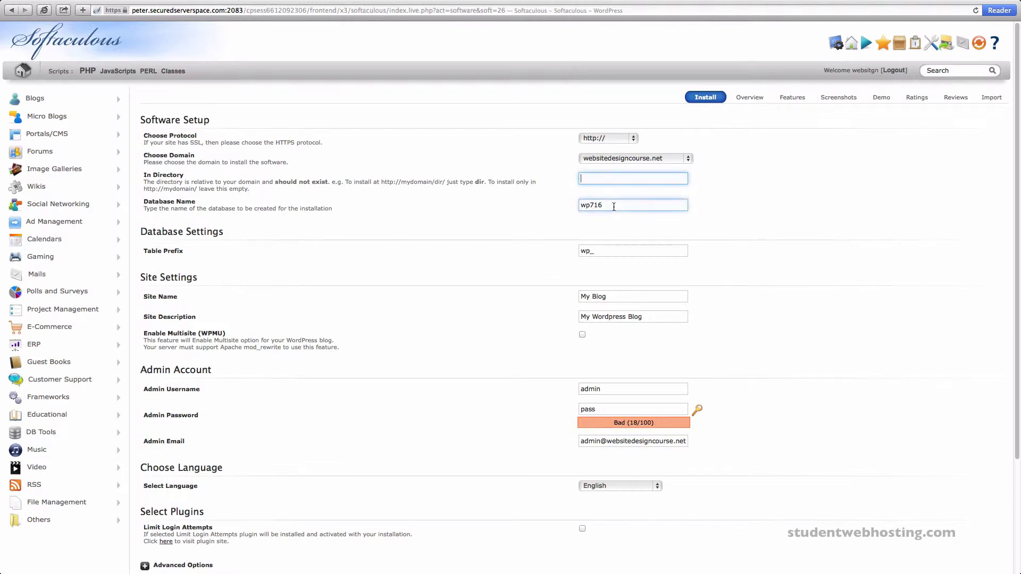
left_click(605, 180)
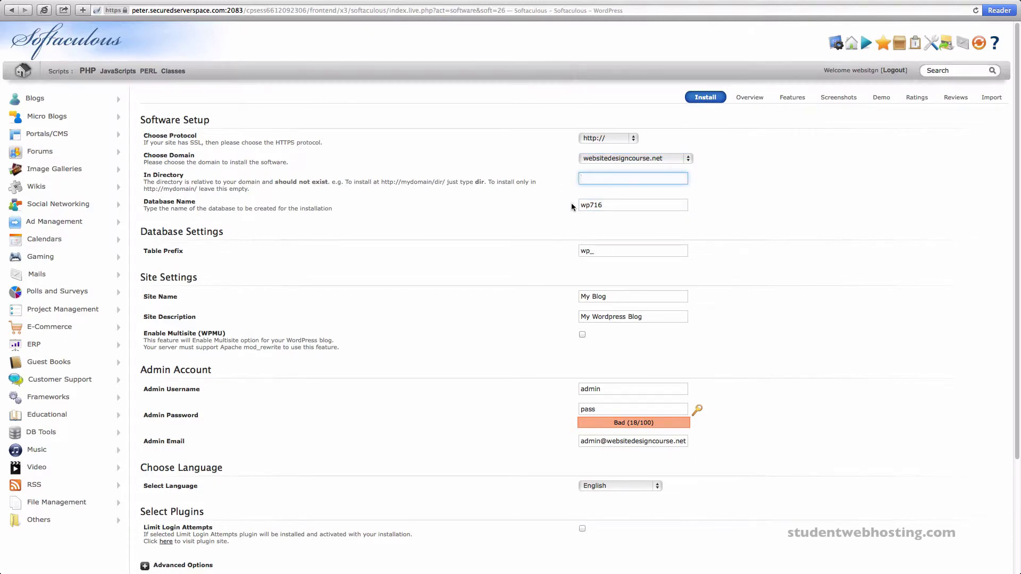
Step: Examine the database name, table prefix, site name and site description of the WordPress installation
left_click(604, 206)
double_click(604, 206)
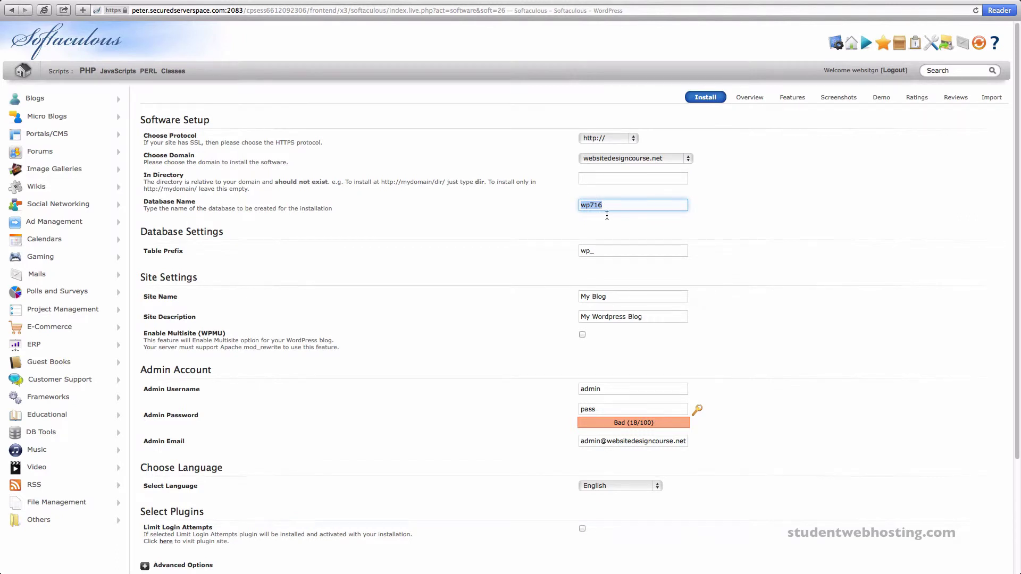
left_click(584, 248)
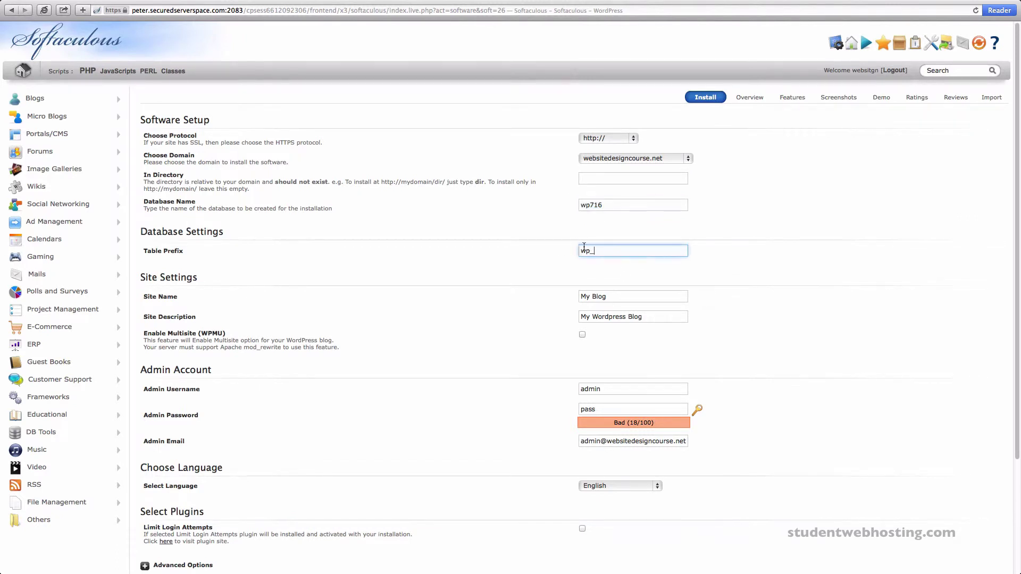
scroll(713, 303, "down", 2)
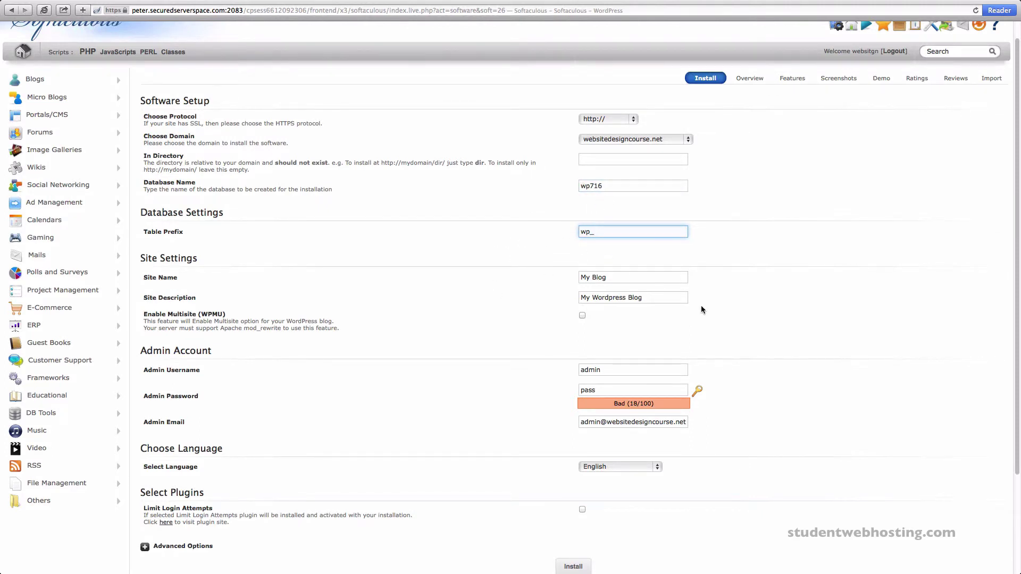
scroll(701, 306, "down", 4)
left_click_drag(626, 232, 578, 230)
left_click_drag(660, 252, 575, 252)
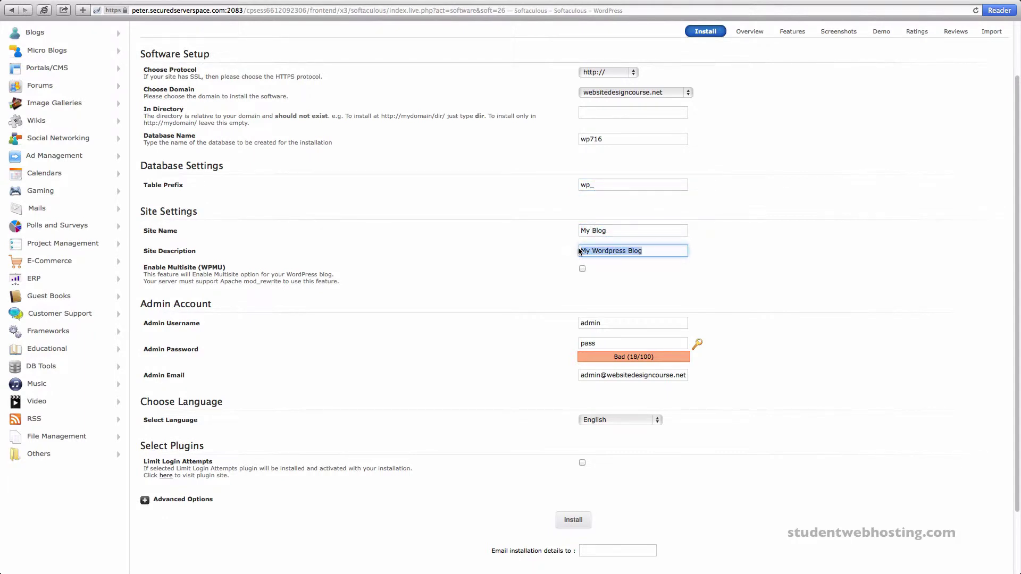
left_click(596, 230)
key("Tab")
scroll(722, 323, "down", 2)
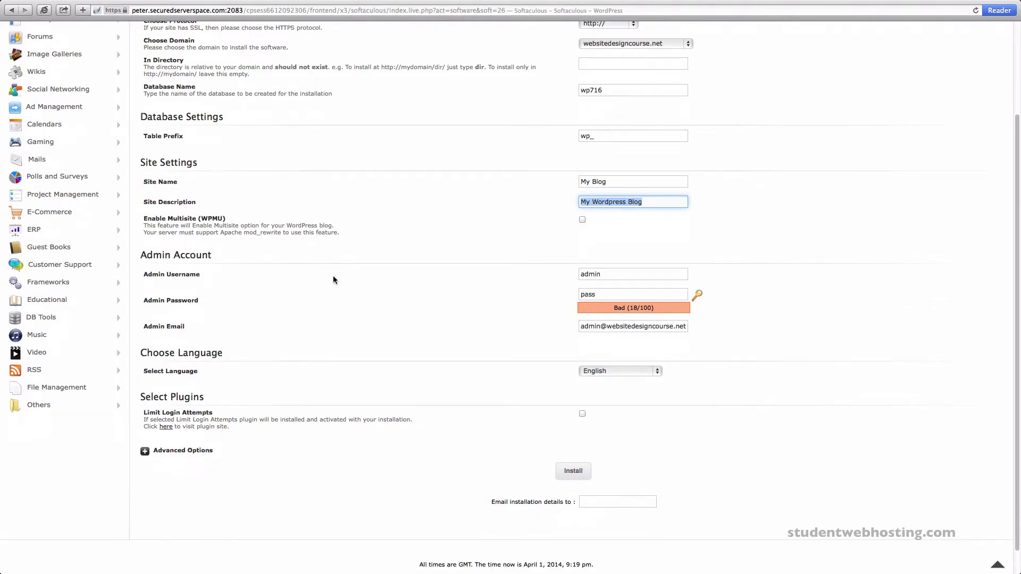
Step: Set the WordPress admin username to othername
double_click(599, 274)
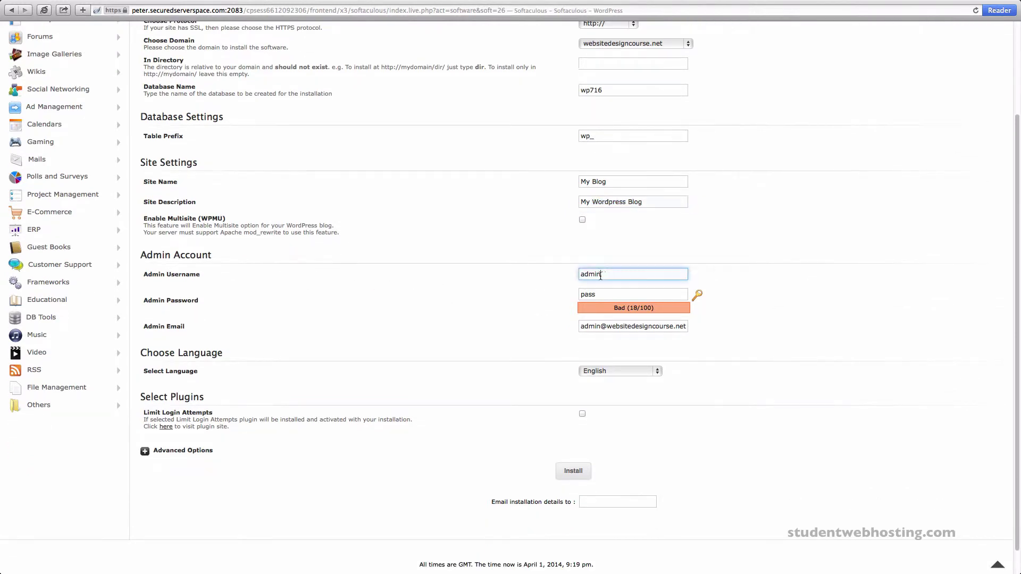
double_click(601, 294)
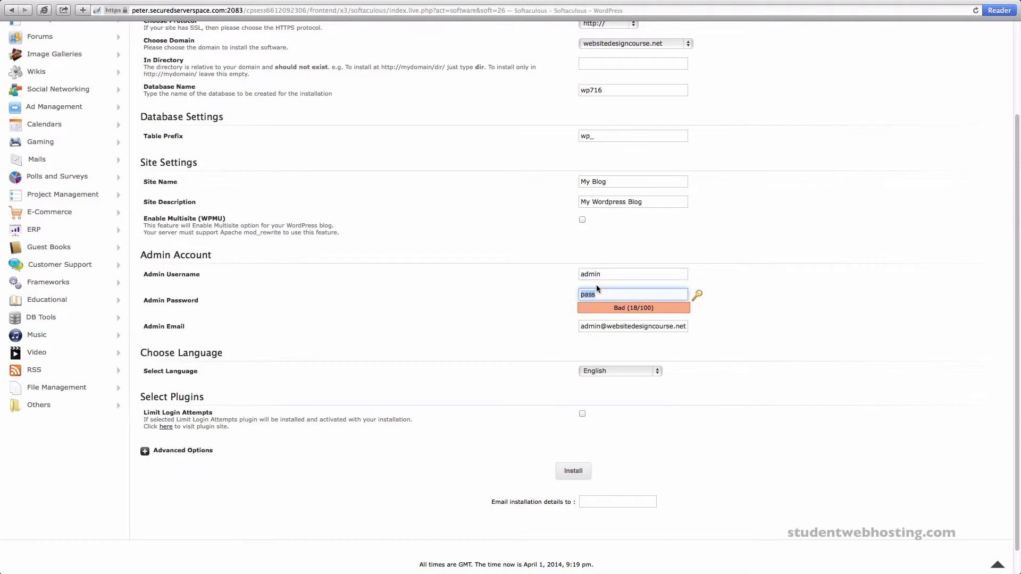
double_click(604, 275)
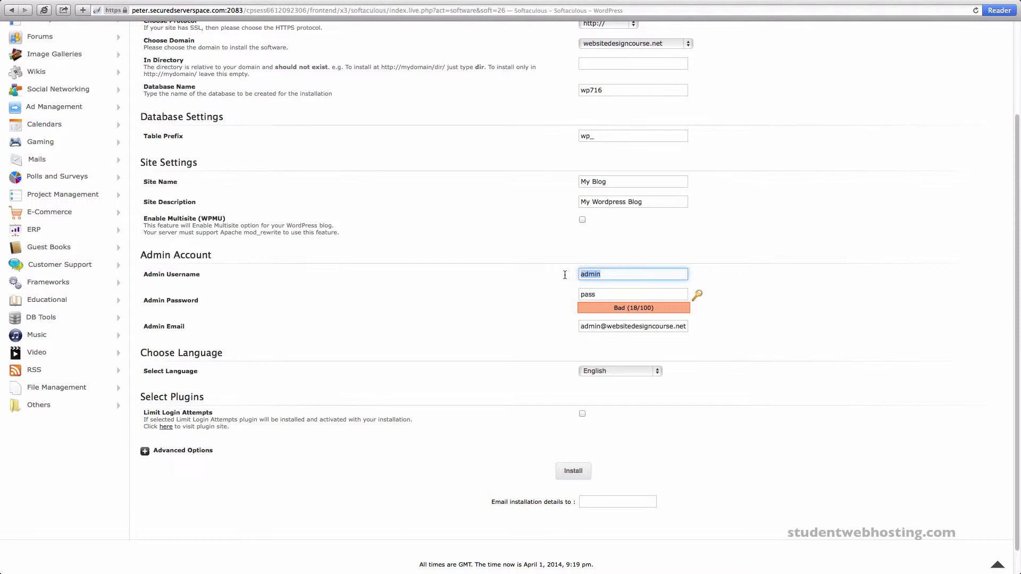
type("othername")
Step: Review the admin password, admin email, language and installation-details email fields
double_click(593, 294)
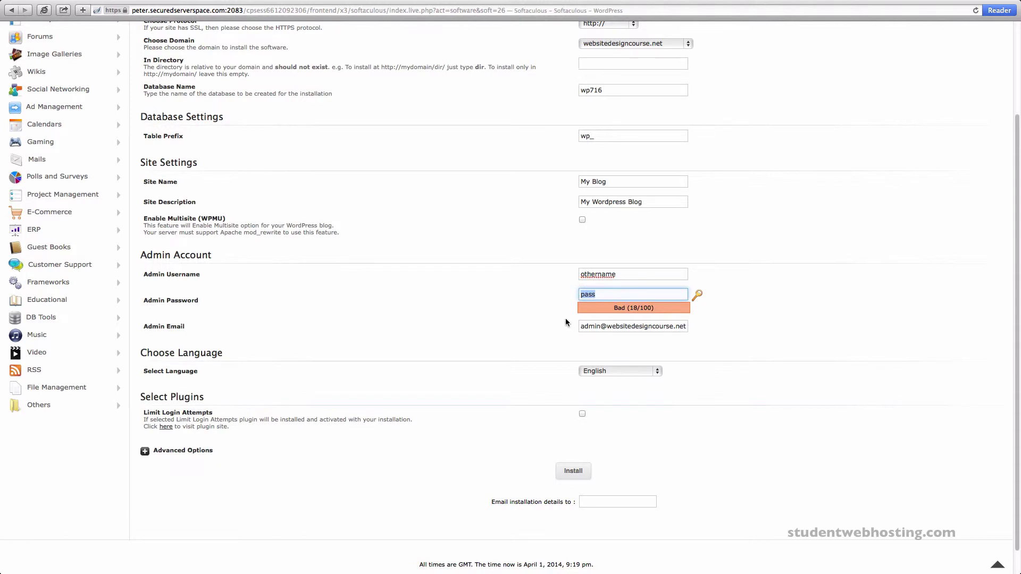
scroll(567, 323, "down", 1)
left_click_drag(583, 325, 651, 337)
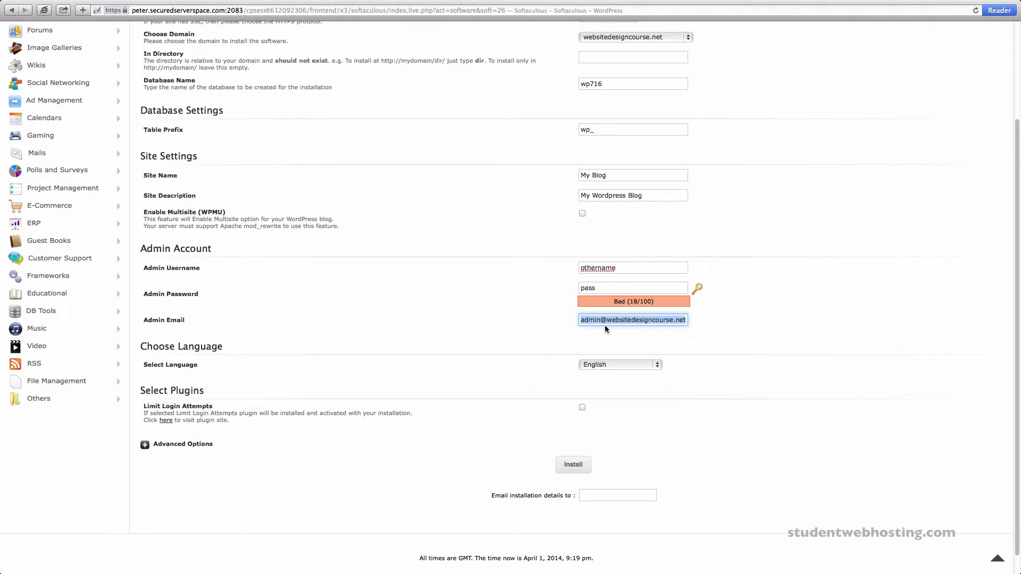
left_click(681, 345)
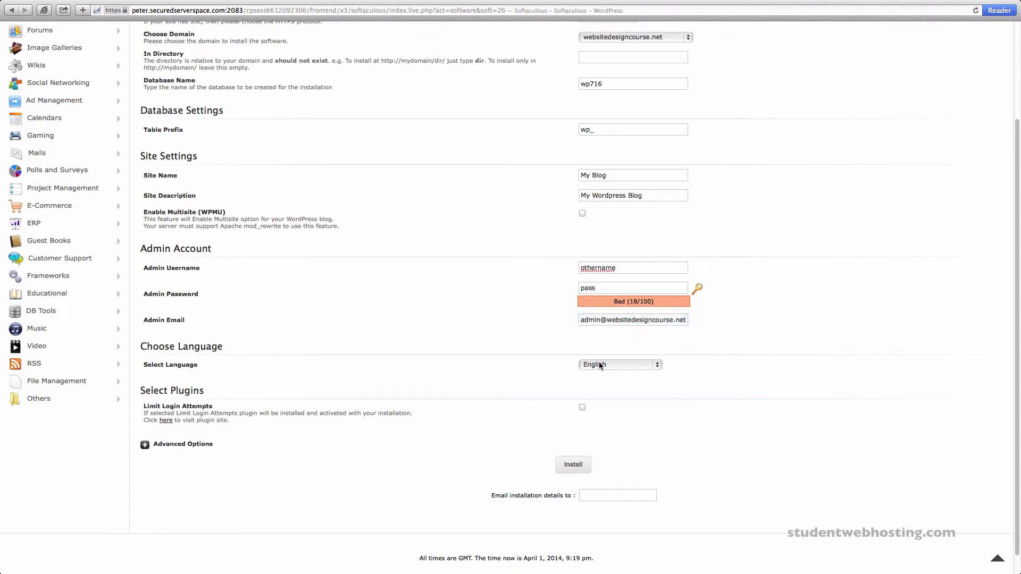
left_click(594, 495)
scroll(374, 483, "down", 1)
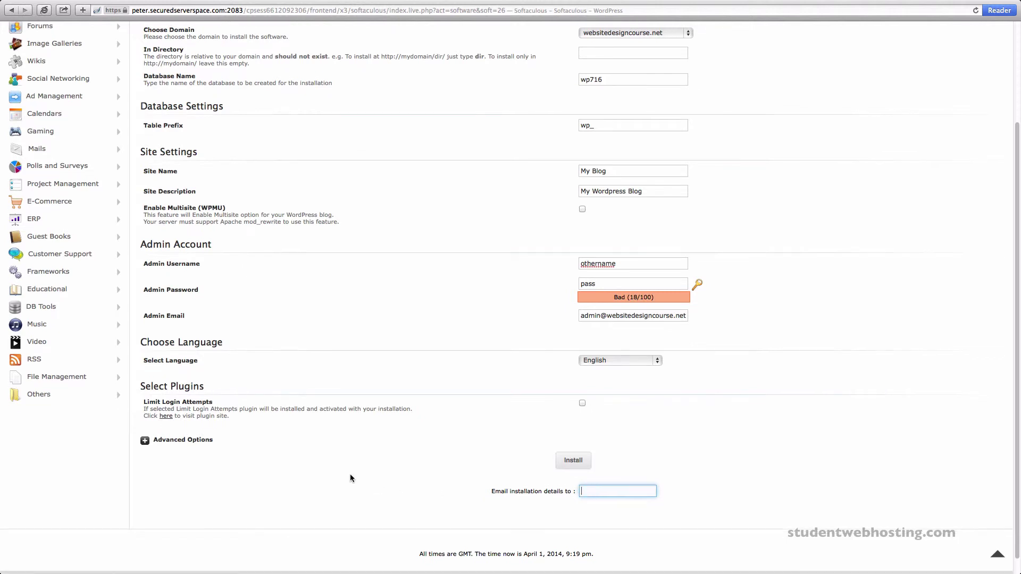
Step: Expand the advanced options of the installation and examine the Auto Upgrade setting
left_click(152, 437)
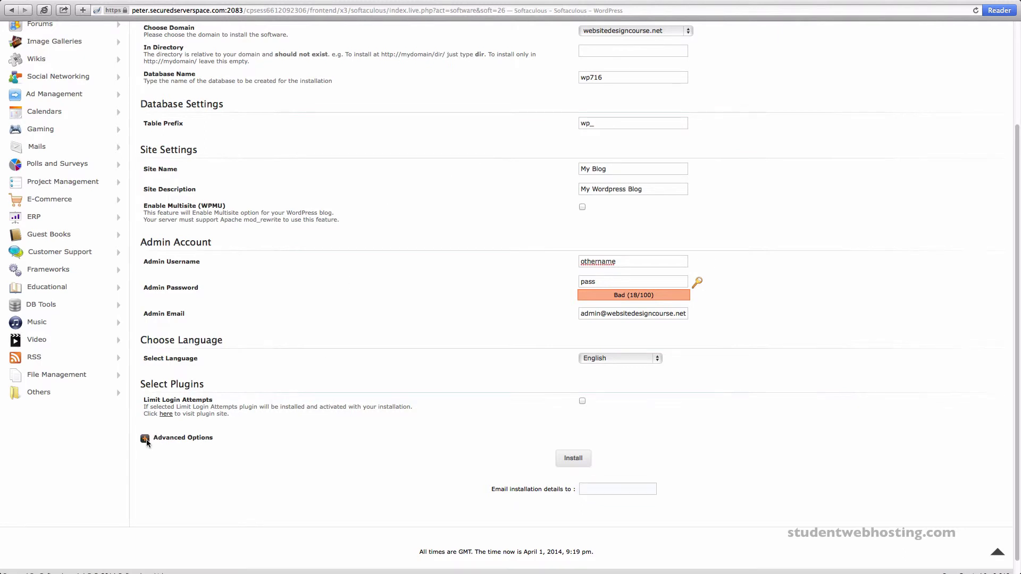
scroll(222, 428, "down", 2)
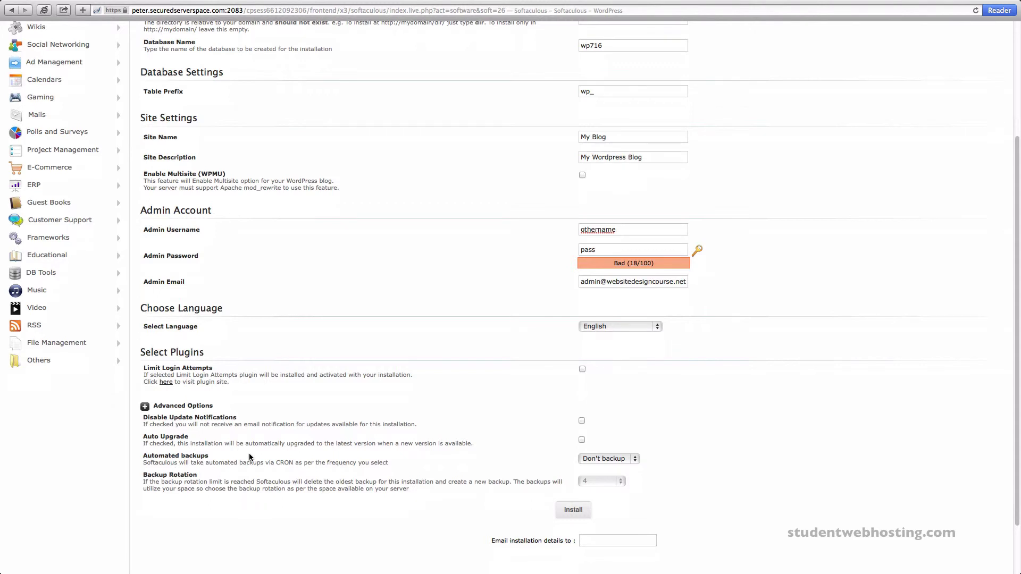
left_click_drag(143, 438, 189, 437)
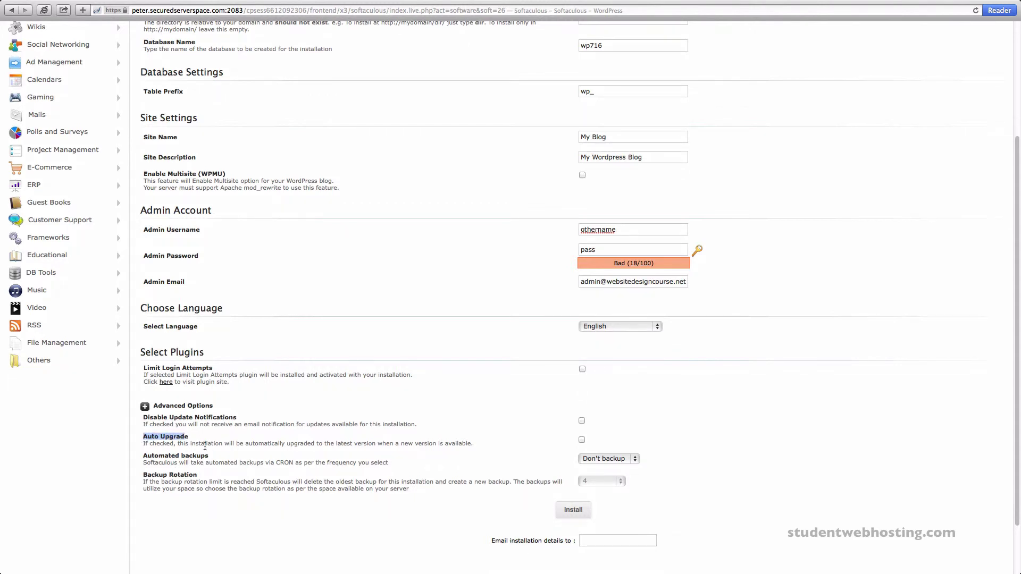
left_click(581, 440)
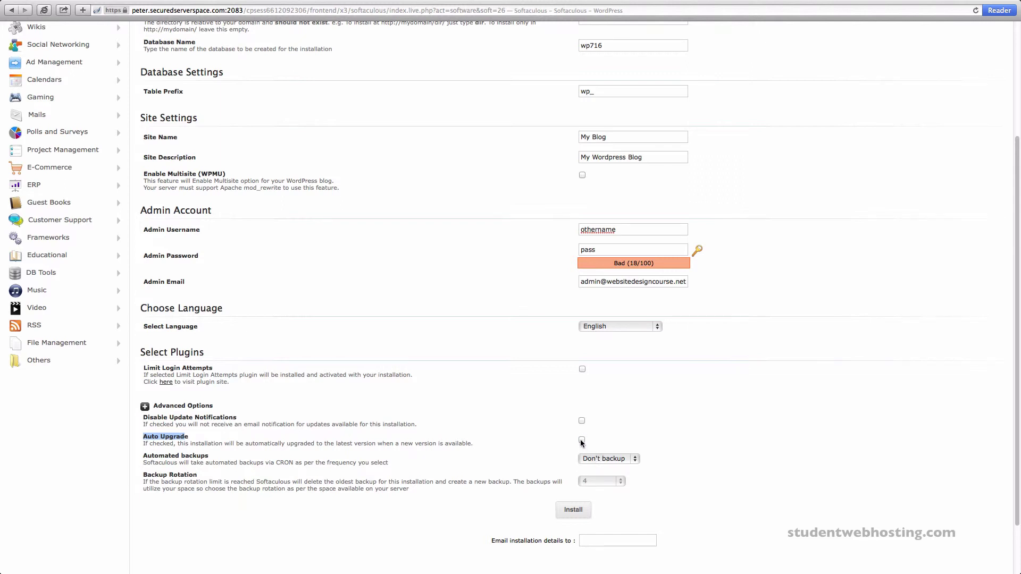
left_click(323, 442)
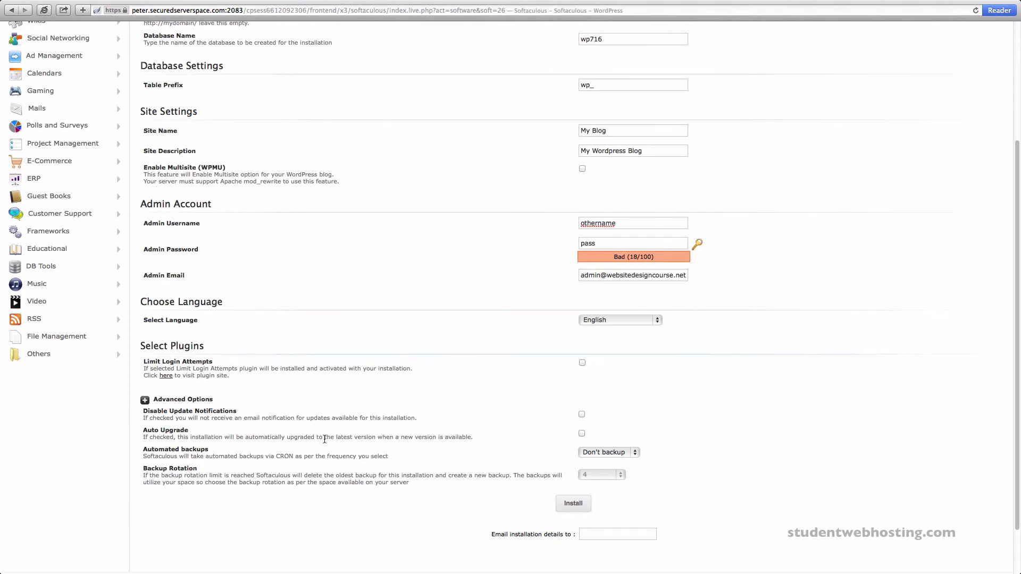
Step: Return to the Admin Account section and open the admin password for editing
scroll(372, 457, "down", 1)
scroll(426, 481, "up", 3)
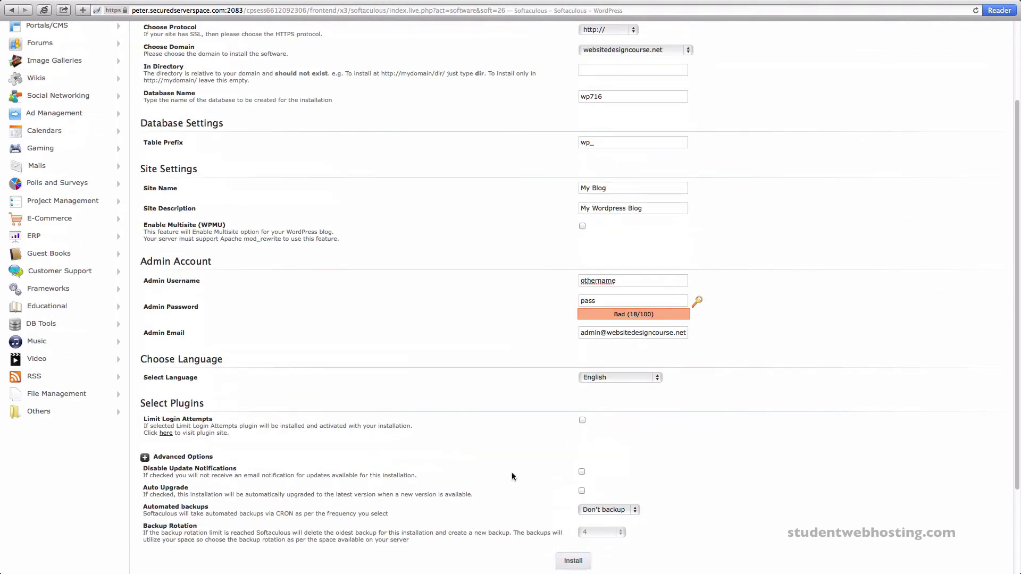
scroll(490, 457, "up", 5)
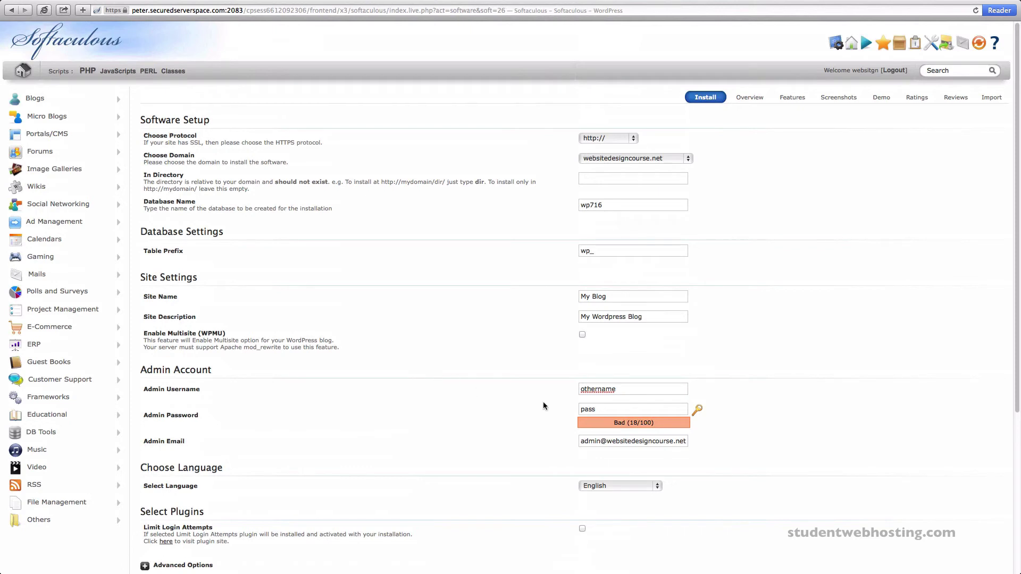
left_click(599, 410)
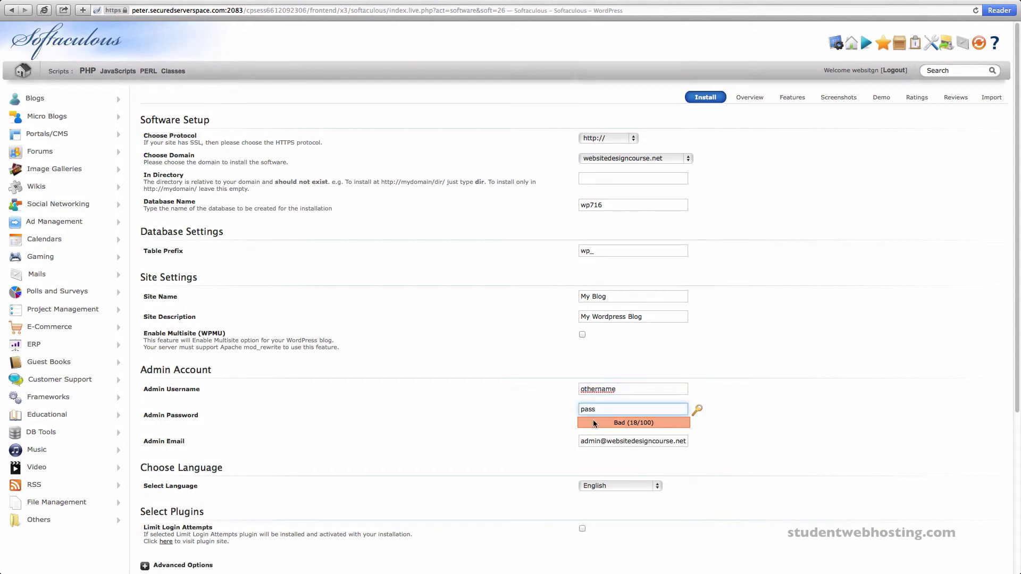